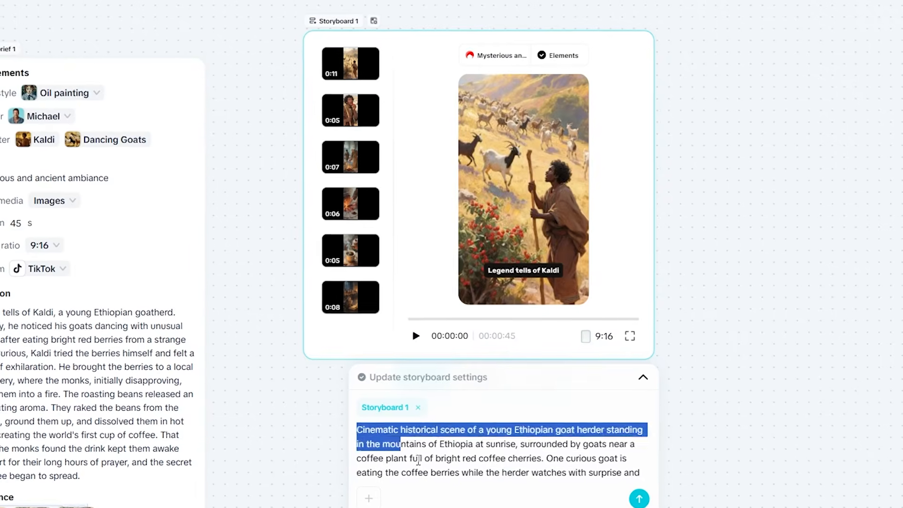
Open the Kaldi video in Storyboard 1 for detailed editing and review its scene narration
click(469, 492)
scroll(452, 465, up, 2)
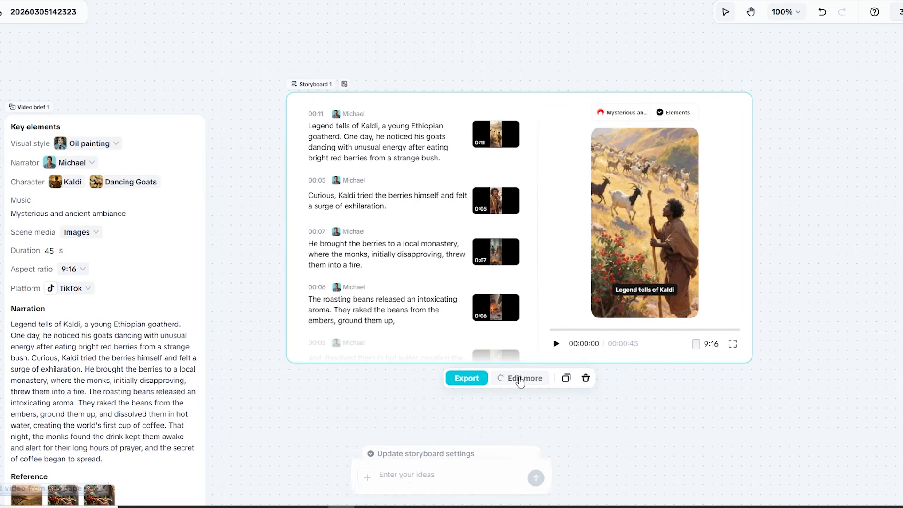
click(509, 378)
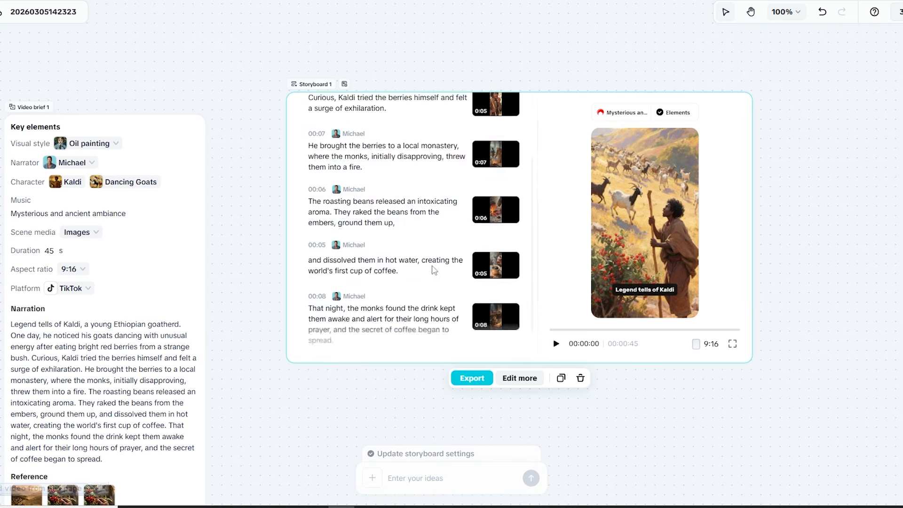
scroll(414, 232, down, 3)
scroll(370, 184, up, 3)
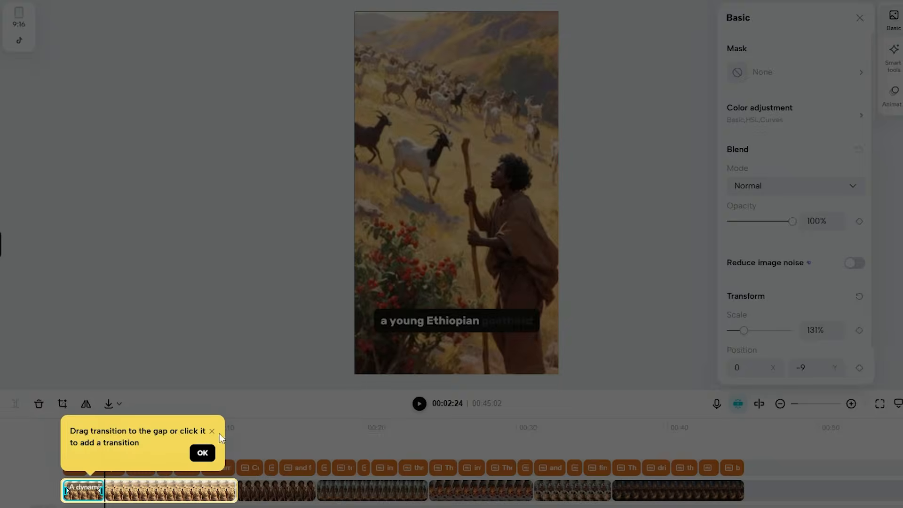
Try moving the third scene's clip to the start of the timeline
click(203, 453)
key(ctrl+z)
drag(332, 491, 97, 492)
key(ctrl+z)
click(178, 428)
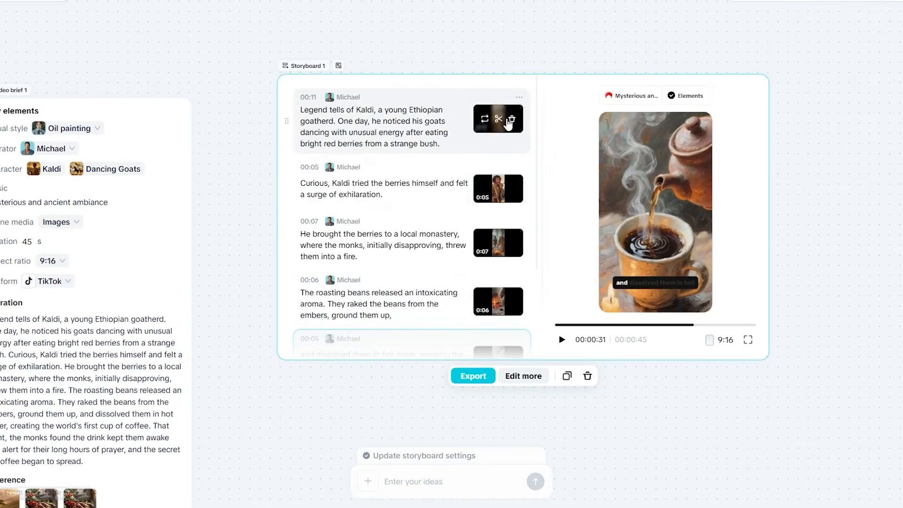
Select the first scene of Storyboard 1 and browse the replacement options for its clip
click(372, 130)
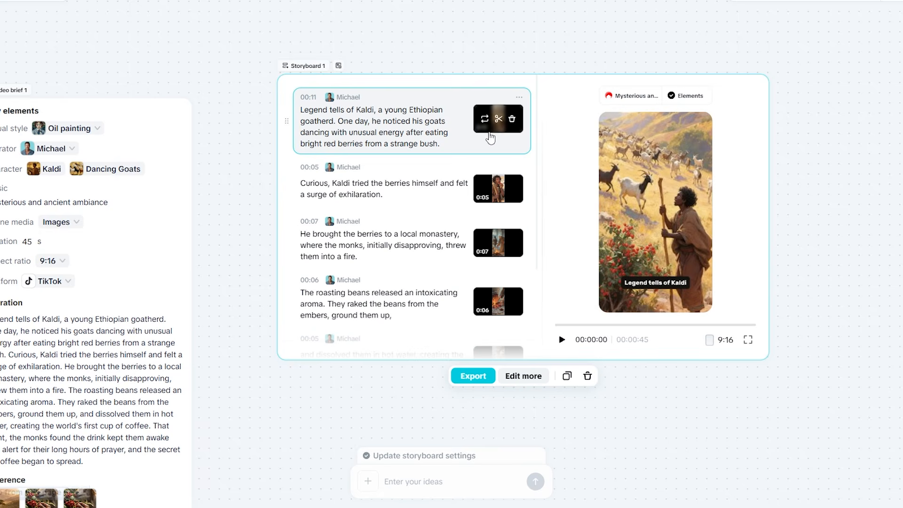
click(484, 119)
scroll(262, 160, down, 5)
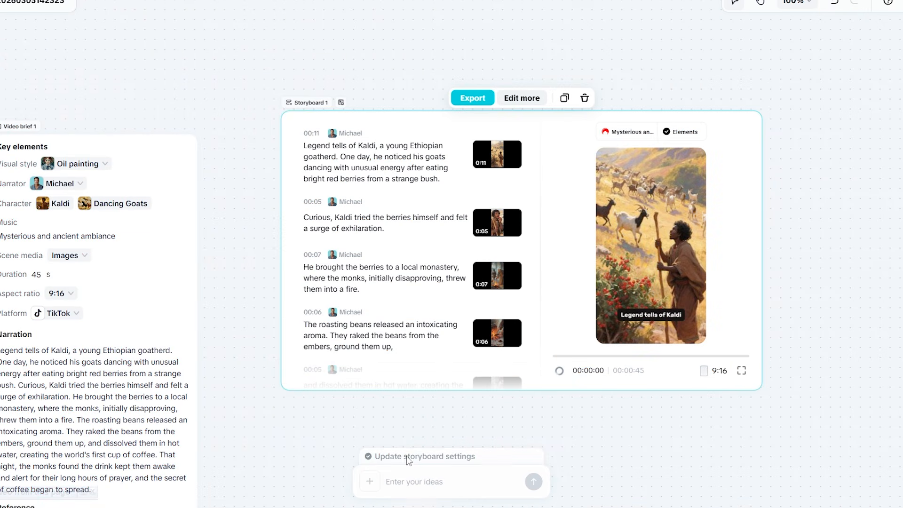
Send the Storyboard 1 request "make all clips a bit shorter, change the tone to more energetic, or soften the voiceover."
click(432, 481)
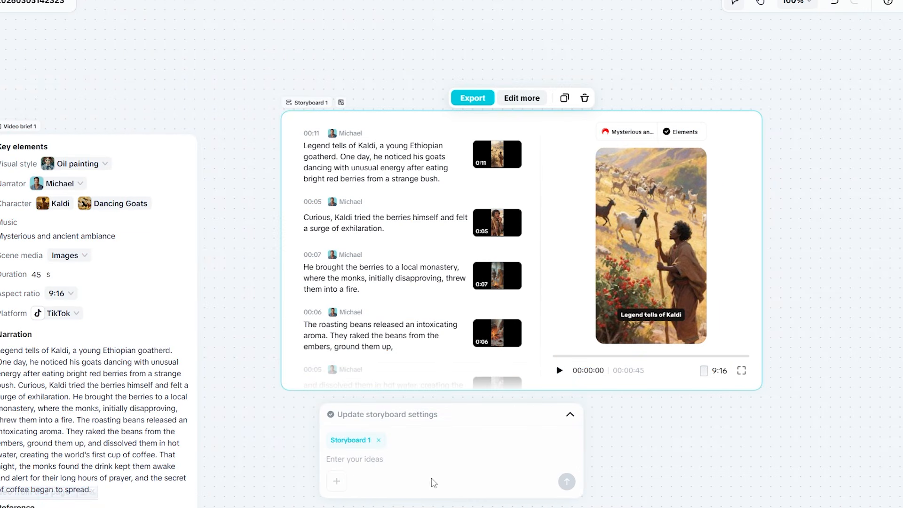
text(make all clips a bit shorter, change the tone to more energetic, or soften the voiceover.)
drag(326, 459, 339, 459)
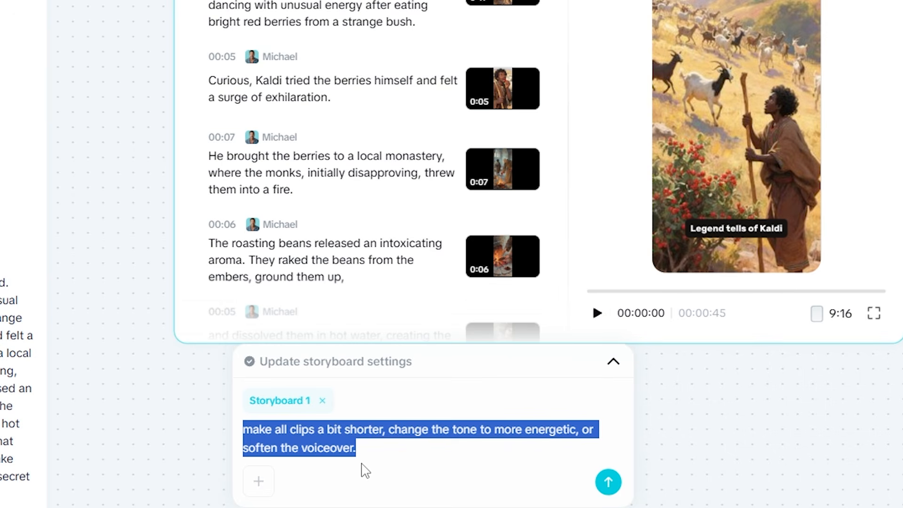
click(615, 481)
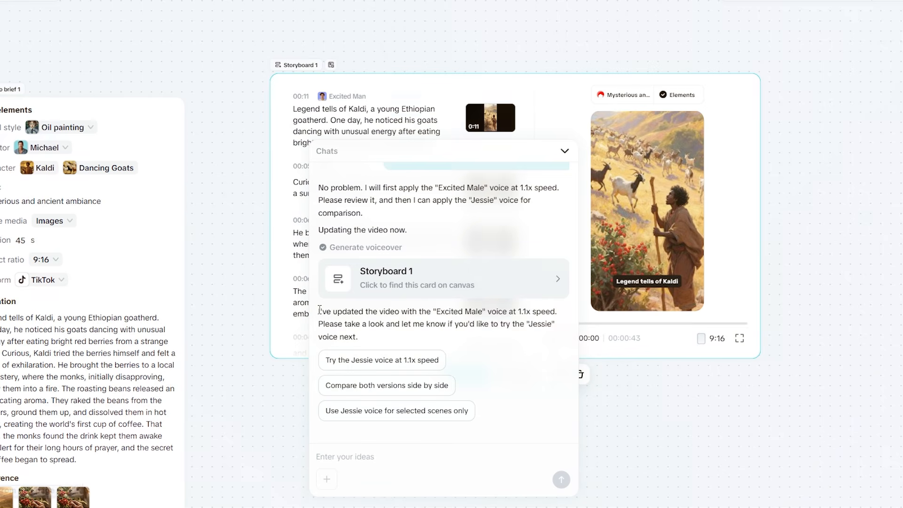
Review the chat reply about the voiceover, collapse the chat, and look through Storyboard 1's scenes and timeline
drag(319, 312, 361, 324)
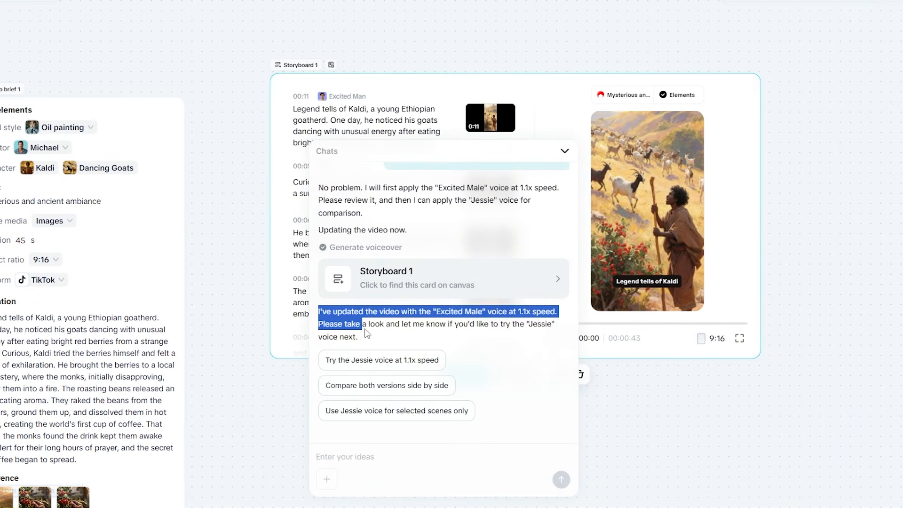
click(565, 151)
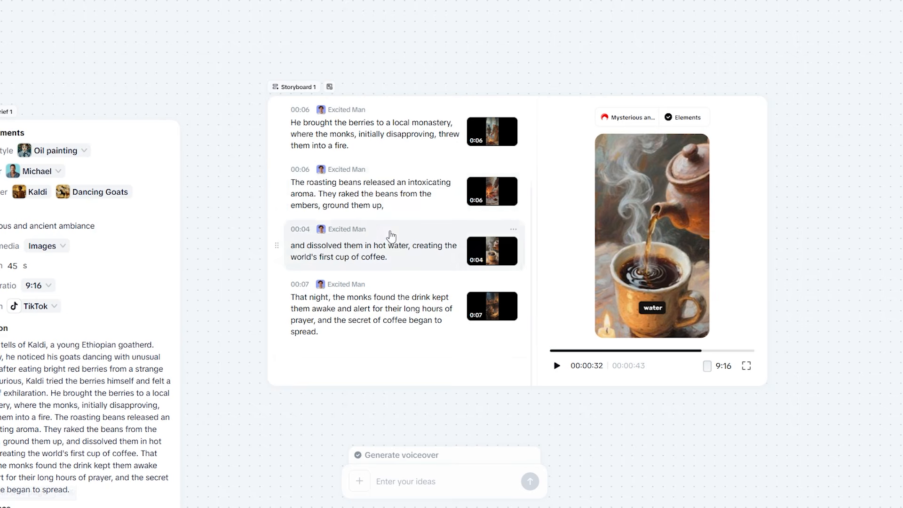
scroll(392, 235, up, 5)
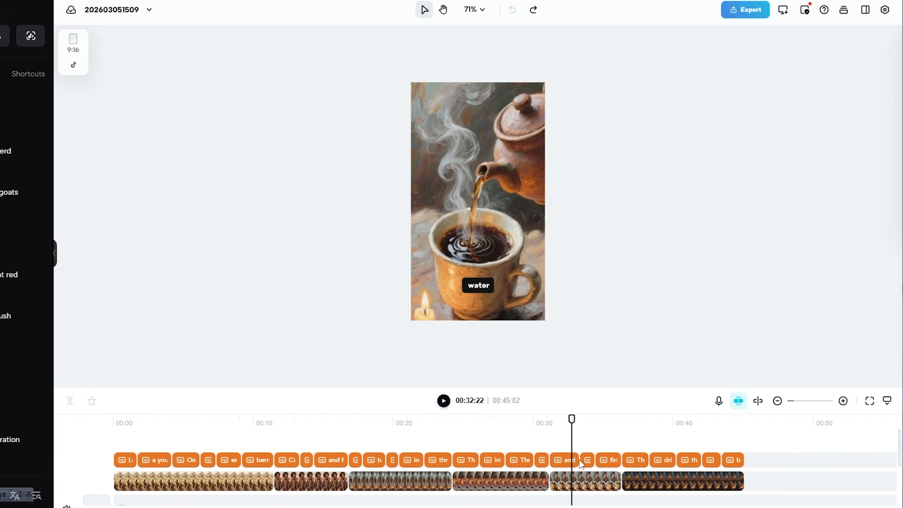
scroll(577, 461, down, 2)
scroll(581, 460, up, 2)
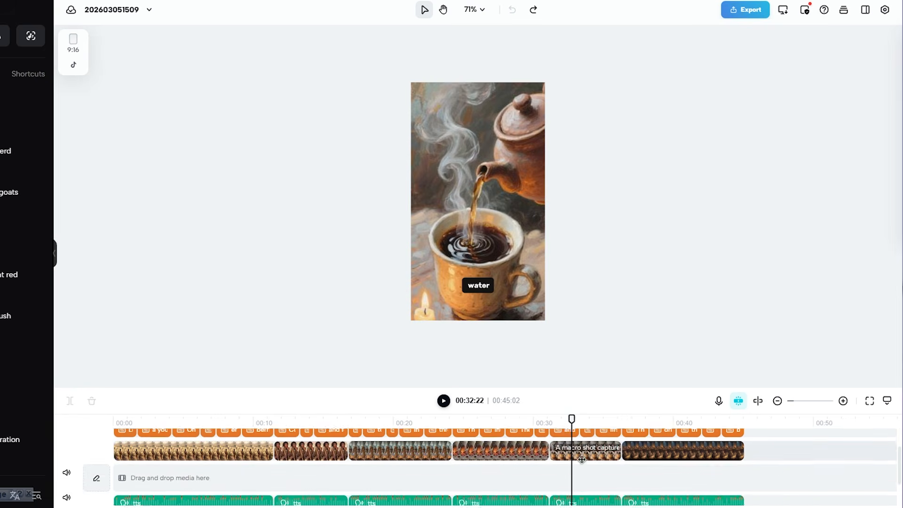
scroll(576, 458, down, 2)
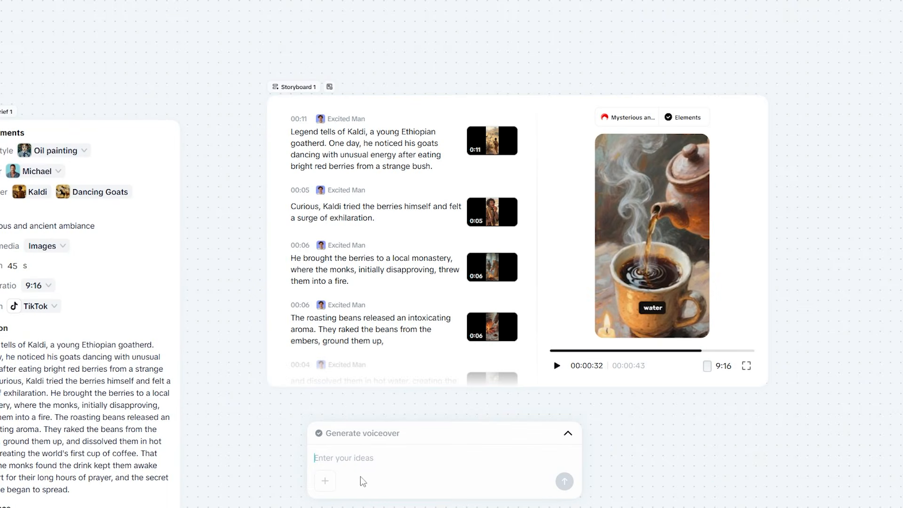
Enter the chat request "Make all clips 10% shorter and increase pacing" for the Kaldi video
text(Make all clips 10% shorter and increase pacing)
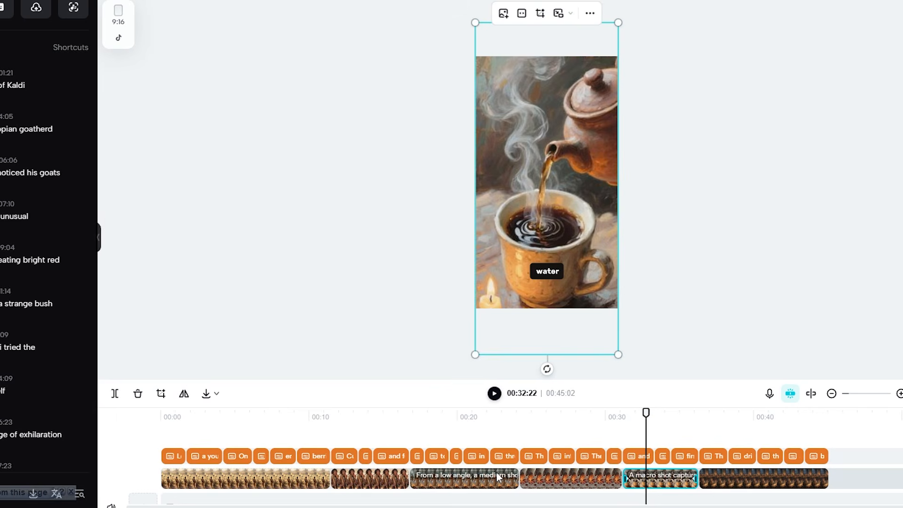
Zoom out the timeline and check the video at its end and near its start
scroll(497, 473, down, 5)
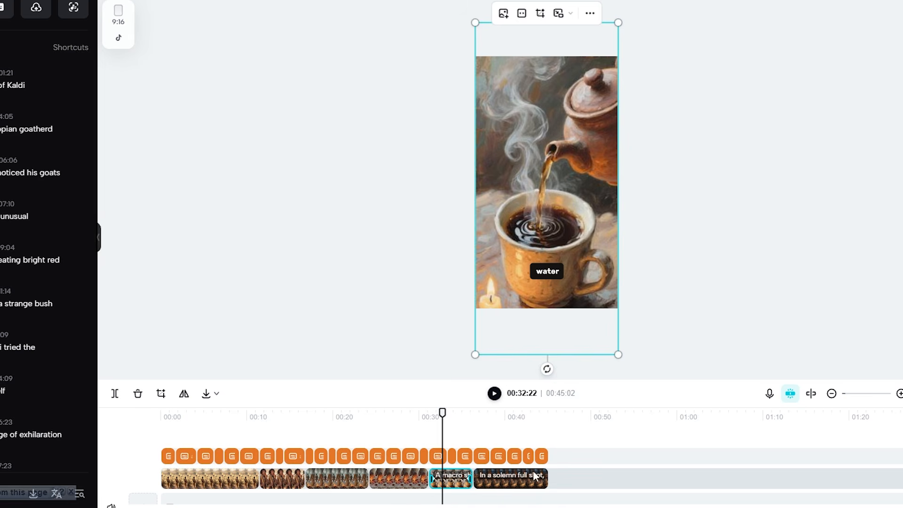
click(604, 476)
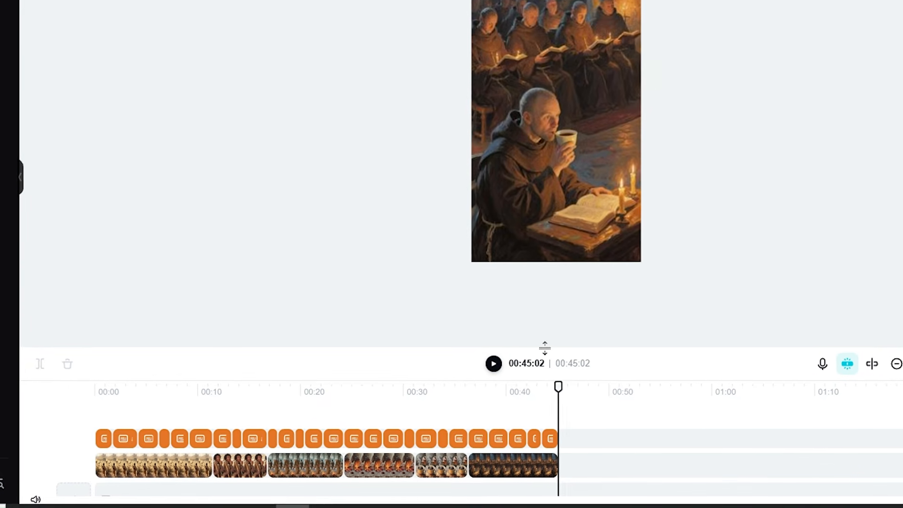
click(147, 389)
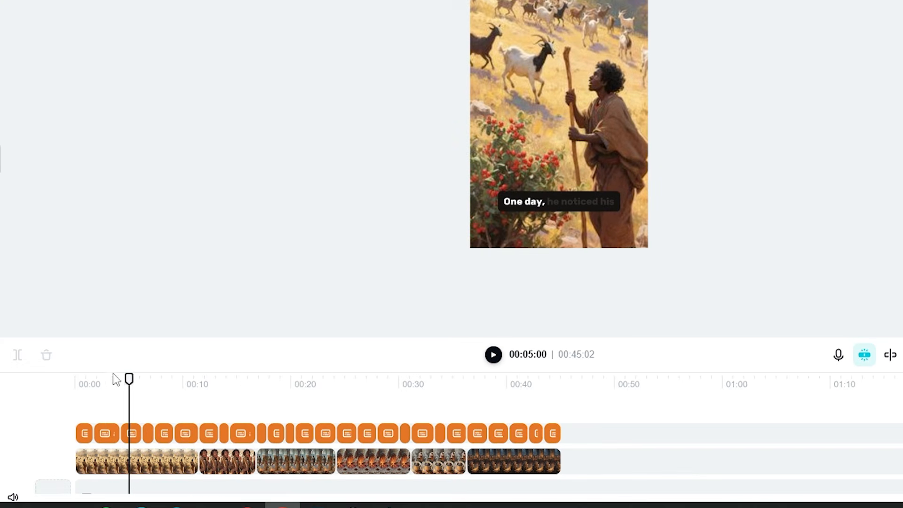
click(105, 381)
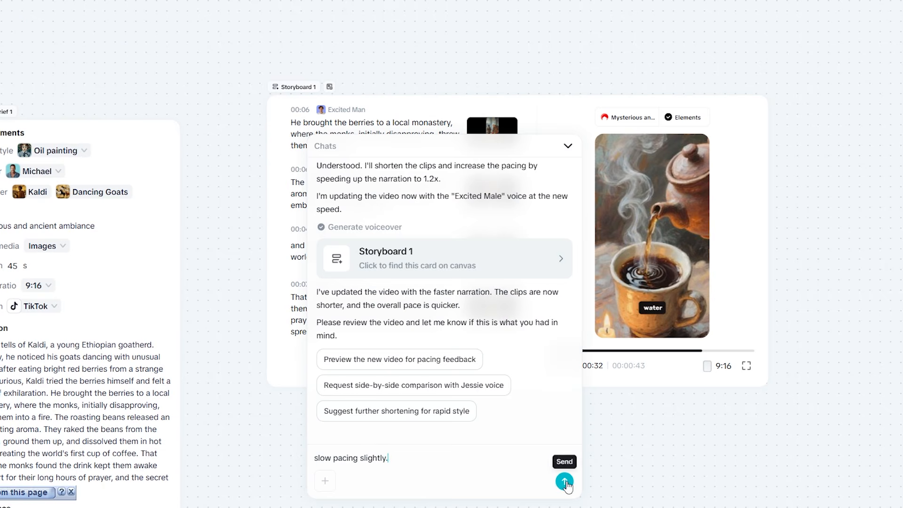
Send the chat request "slow pacing slightly." for Storyboard 1
click(566, 482)
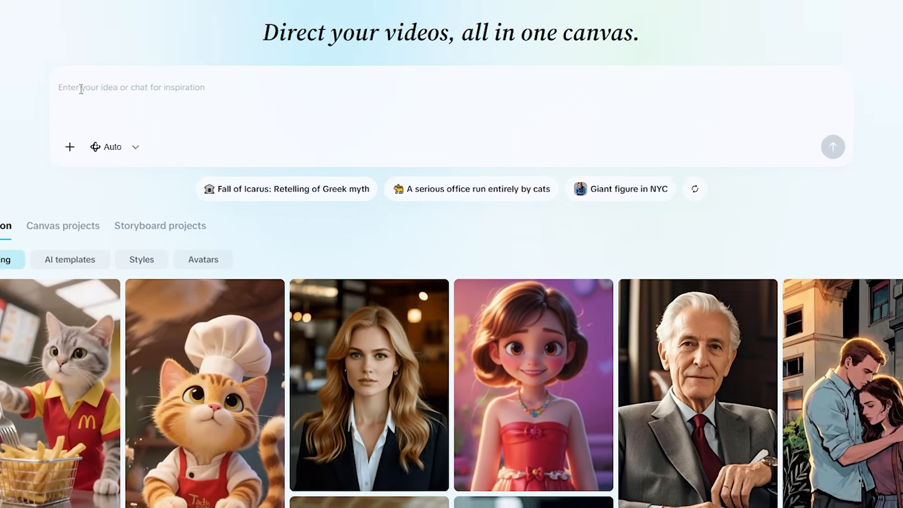
Submit the "Why the Sky Changes Color" script with the instruction "Create a 3-minute explainer with simple visuals for YouTube"
key(ctrl+v)
scroll(191, 129, up, 3)
scroll(135, 103, up, 3)
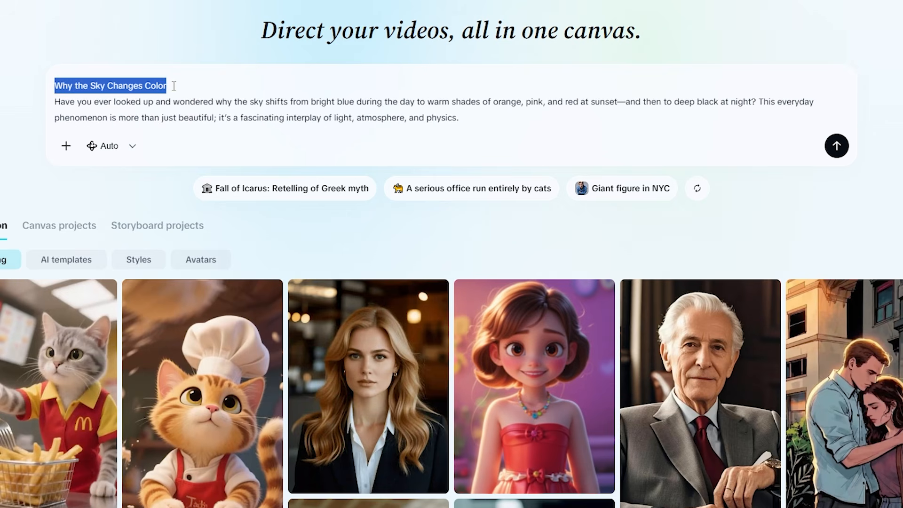
scroll(476, 120, down, 8)
click(476, 120)
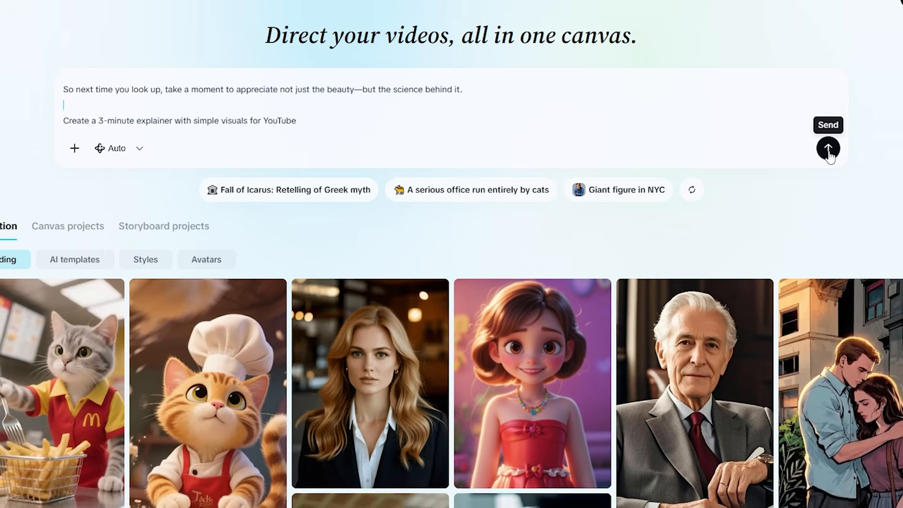
click(836, 145)
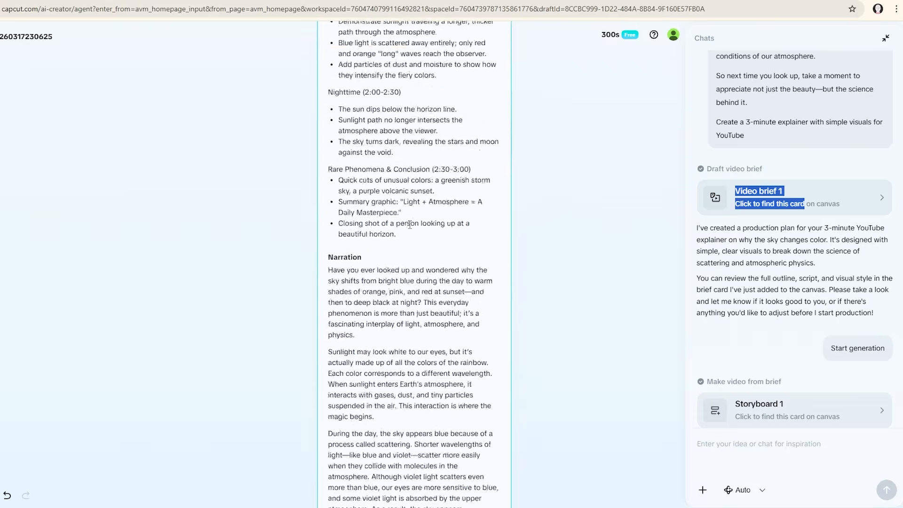
Review the outline and narration in the sky explainer's video brief
scroll(410, 225, down, 2)
scroll(410, 225, down, 10)
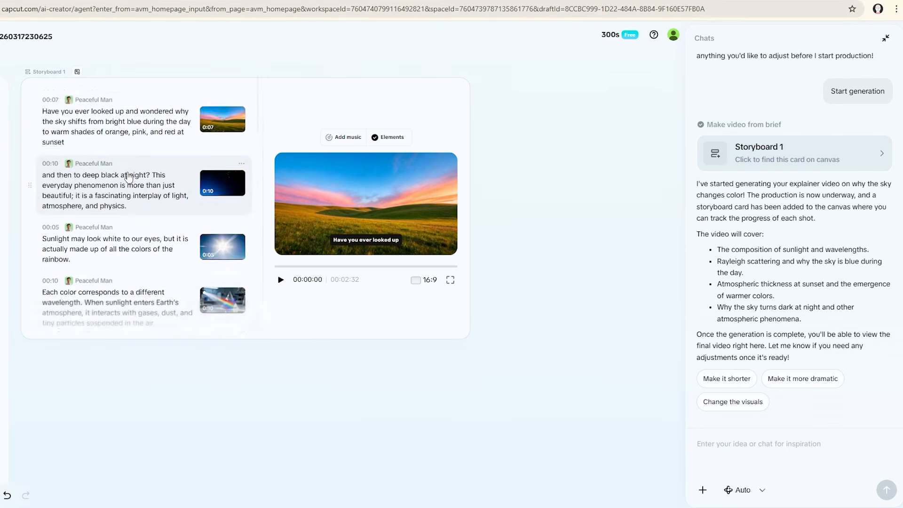
scroll(129, 178, down, 15)
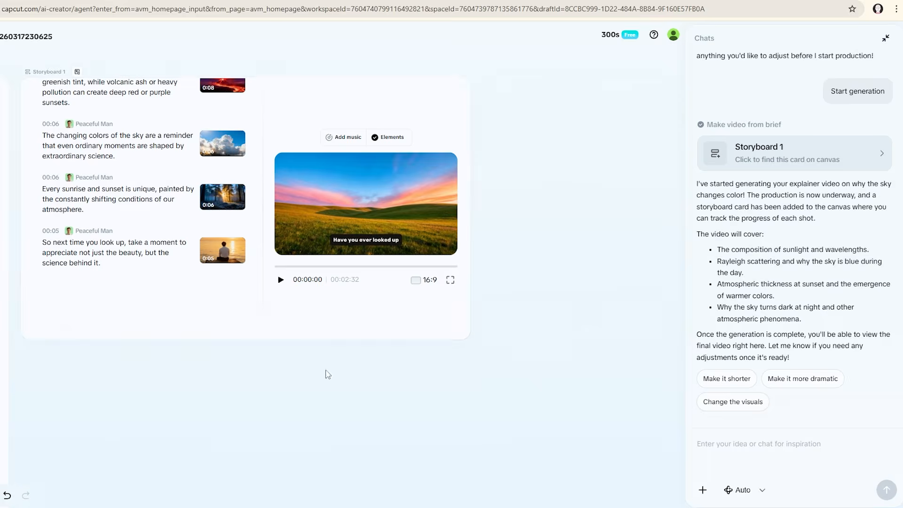
Enter a chat request for another version of the sky explainer and look through Storyboard 2's scenes
text(C)
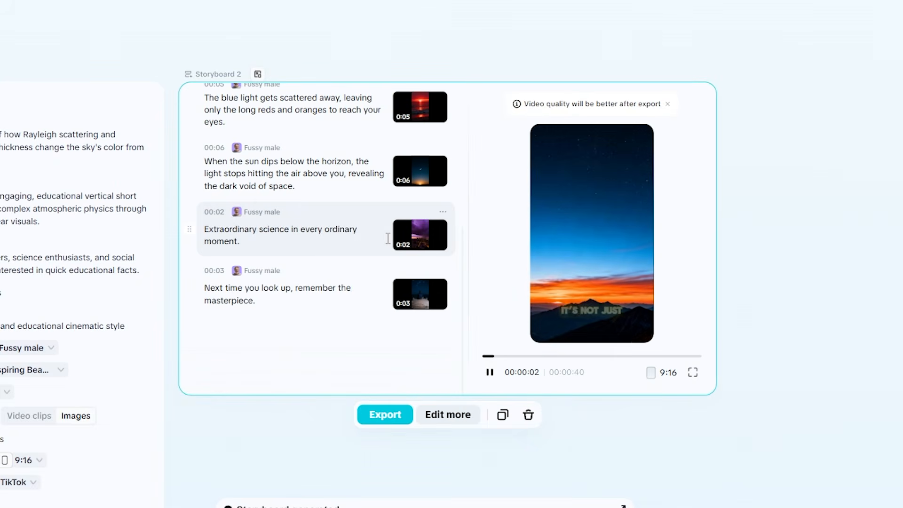
scroll(387, 238, up, 5)
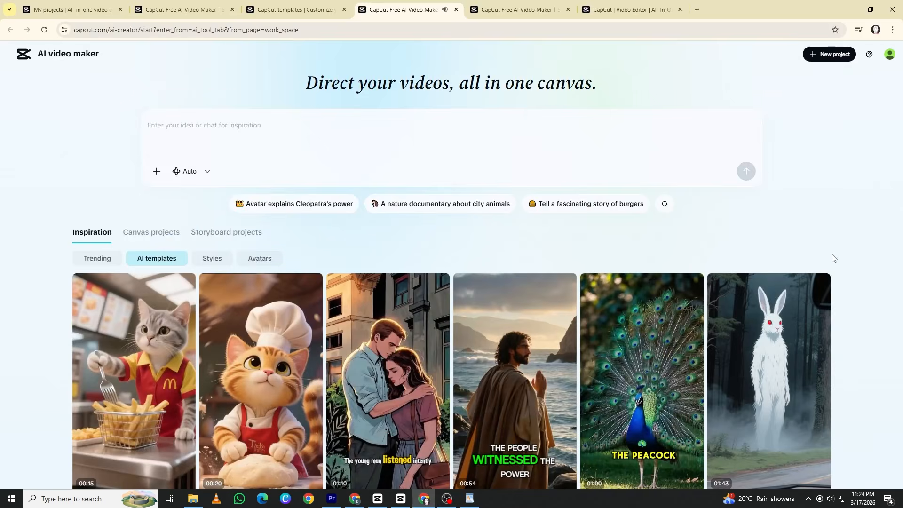
Browse the AI templates in the inspiration gallery
scroll(832, 258, down, 7)
scroll(833, 258, down, 4)
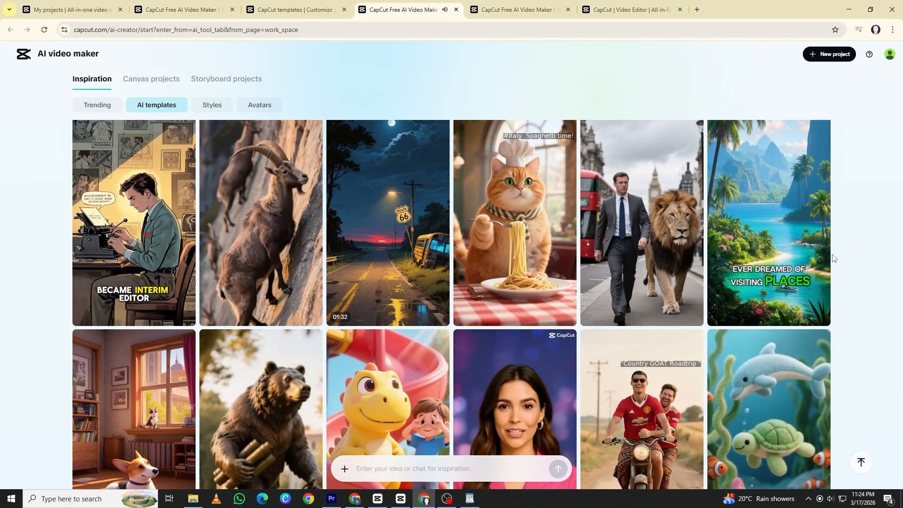
scroll(833, 258, down, 5)
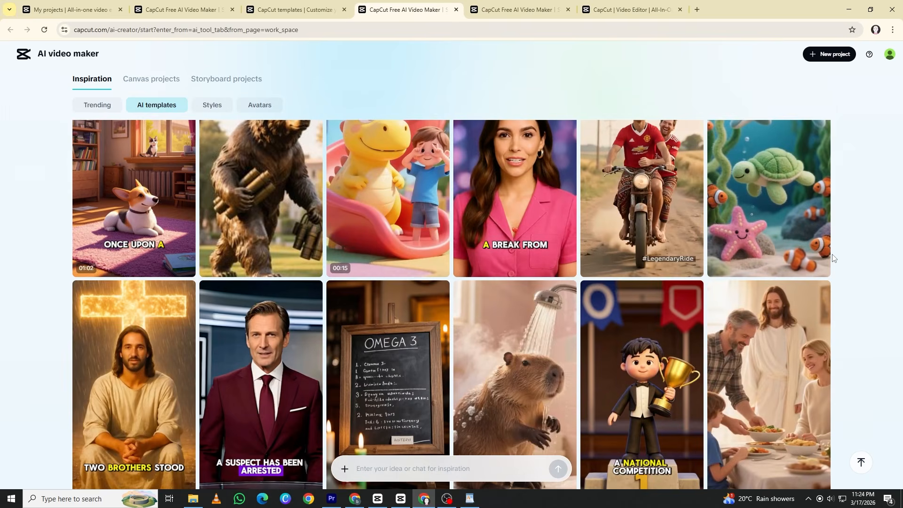
scroll(833, 258, down, 7)
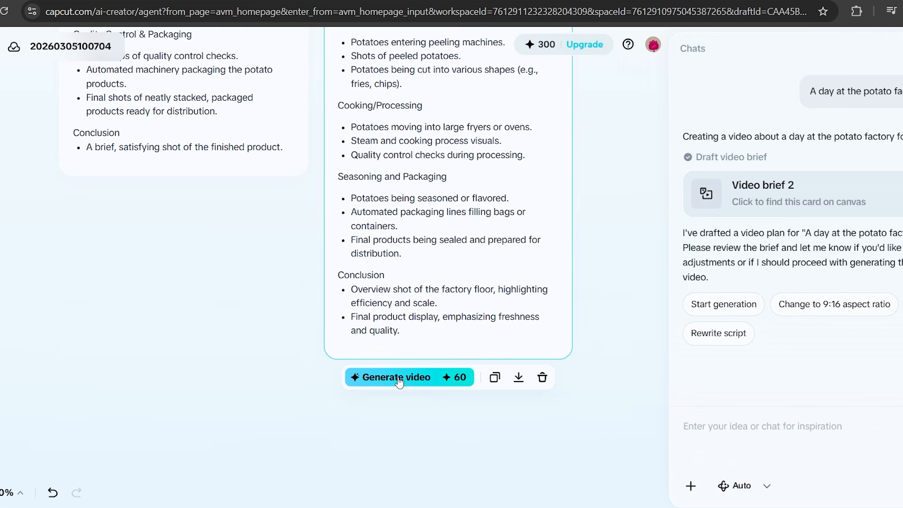
Generate the potato factory video from Video brief 2
click(427, 382)
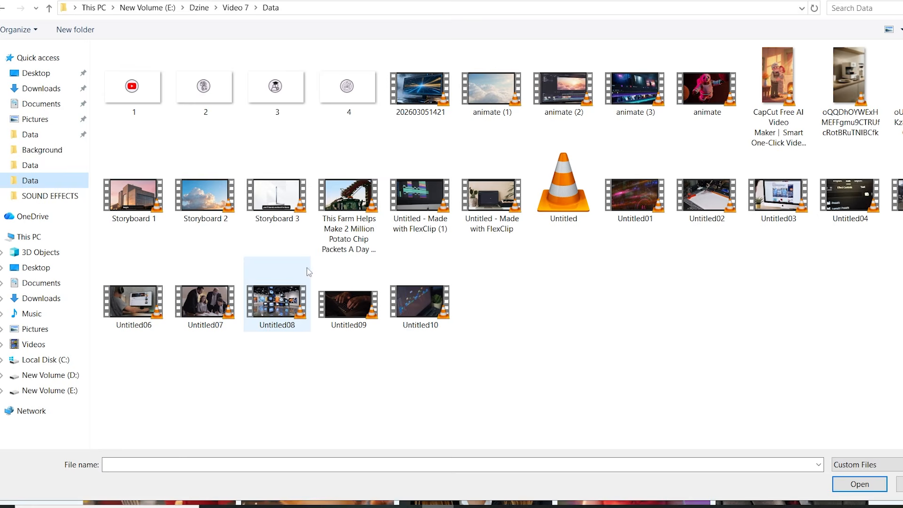
Attach the video "This Farm Helps Make 2 Million Potato Chip Packets A Day" as the reference for the tomato factory remix
double_click(339, 210)
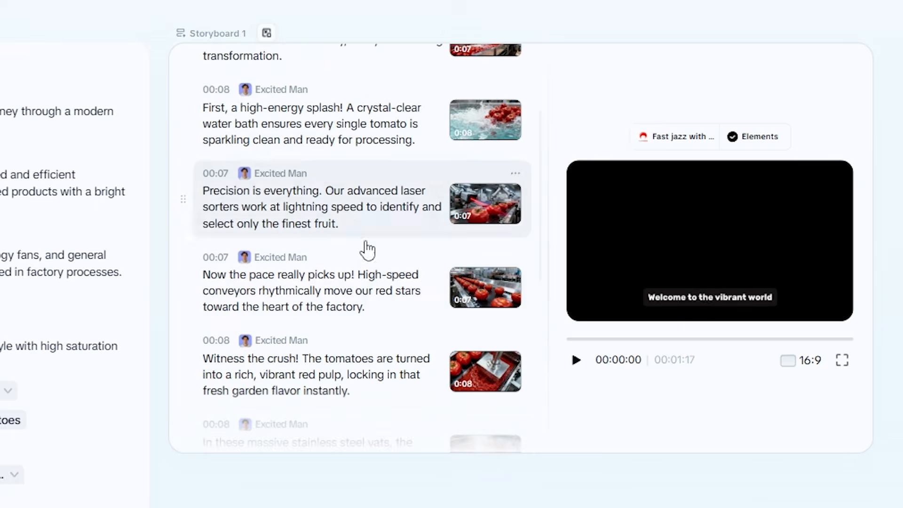
Look through the tomato factory storyboard's scenes and the video brief's settings and shot outline
scroll(363, 248, down, 8)
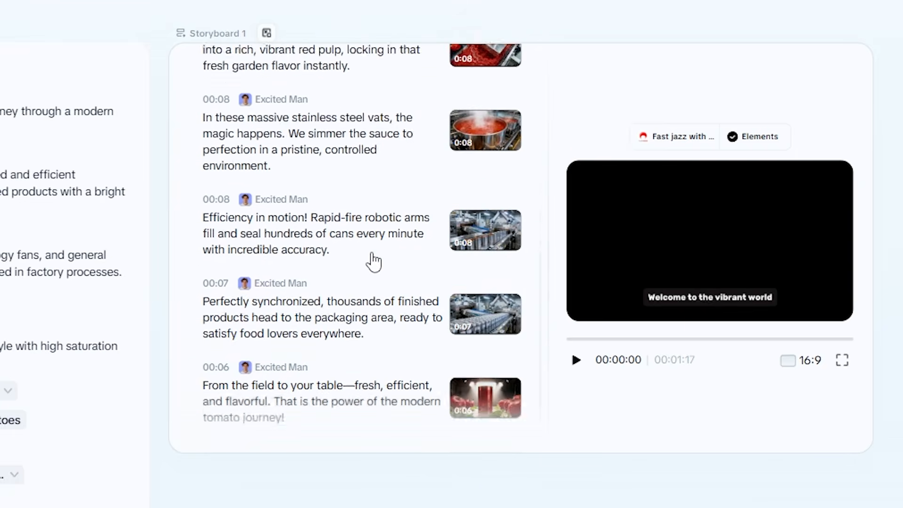
scroll(373, 252, up, 10)
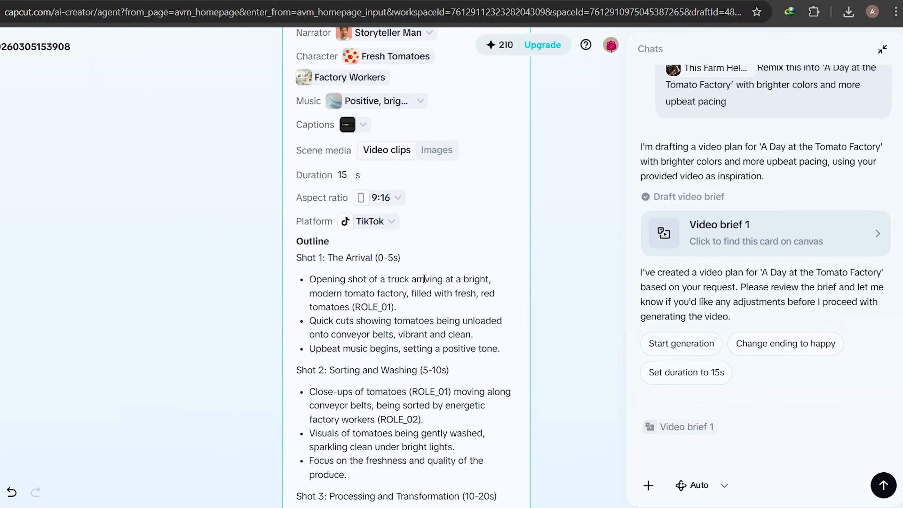
scroll(439, 276, up, 2)
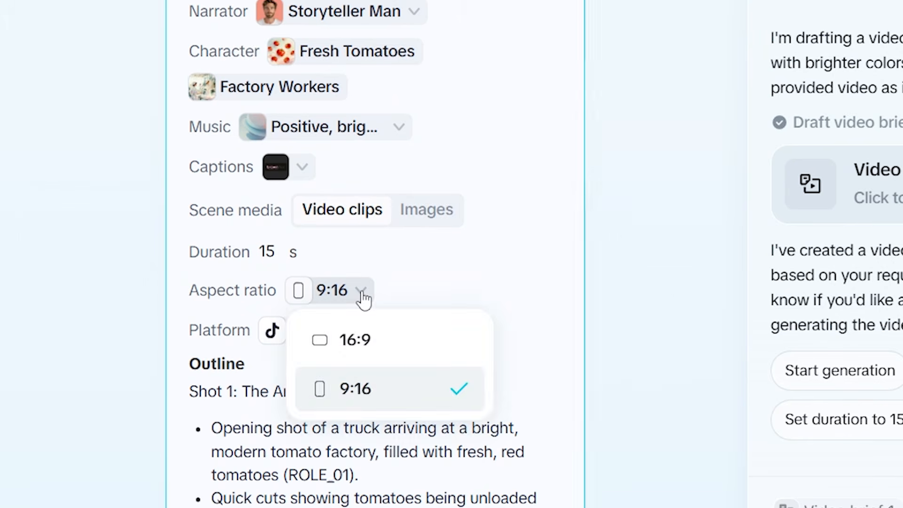
scroll(450, 325, down, 10)
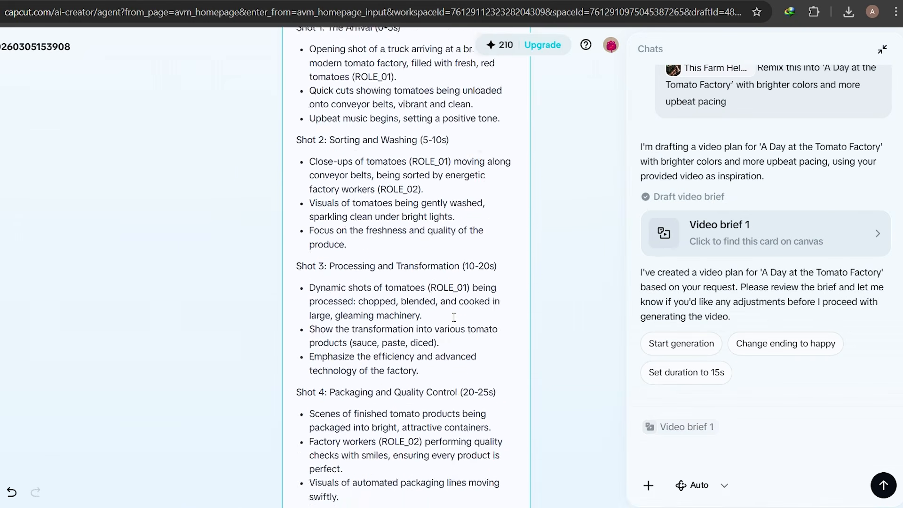
click(367, 391)
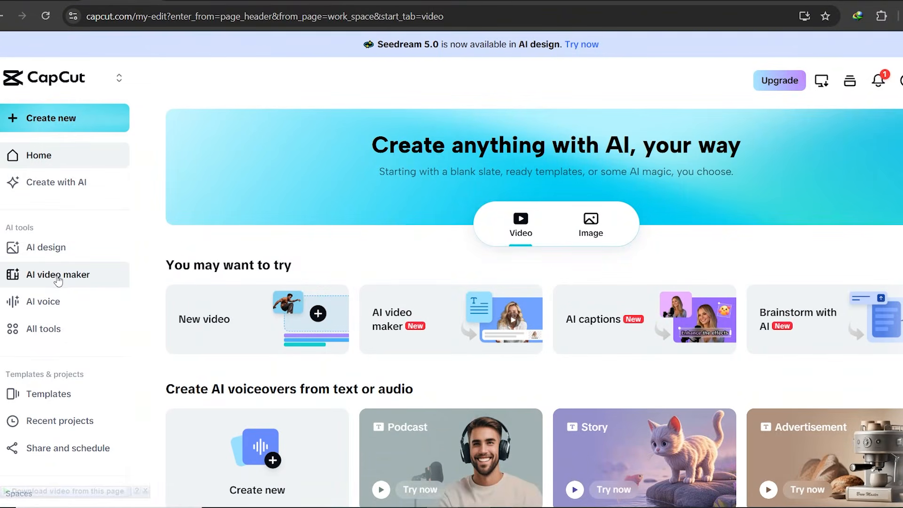
Open the AI video maker from the CapCut home page
click(59, 277)
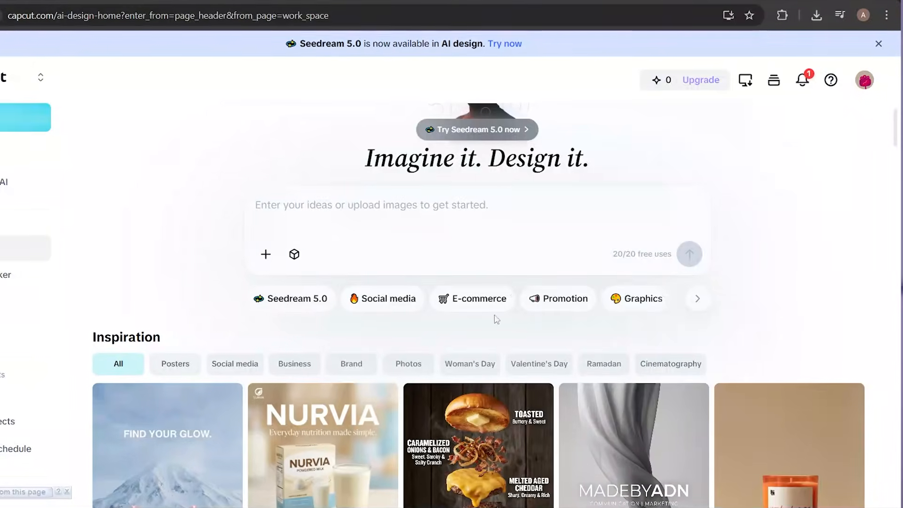
Browse the poster and advertisement templates in the AI design gallery
scroll(497, 320, down, 15)
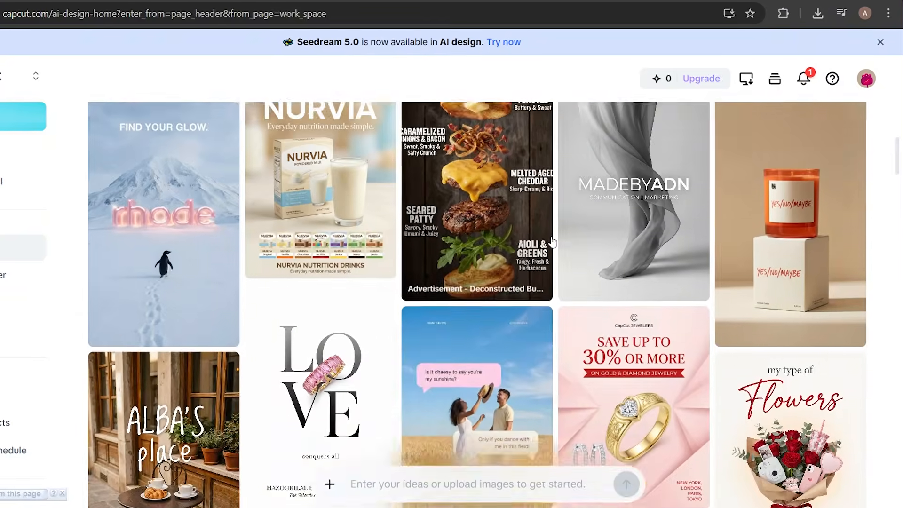
scroll(552, 242, down, 10)
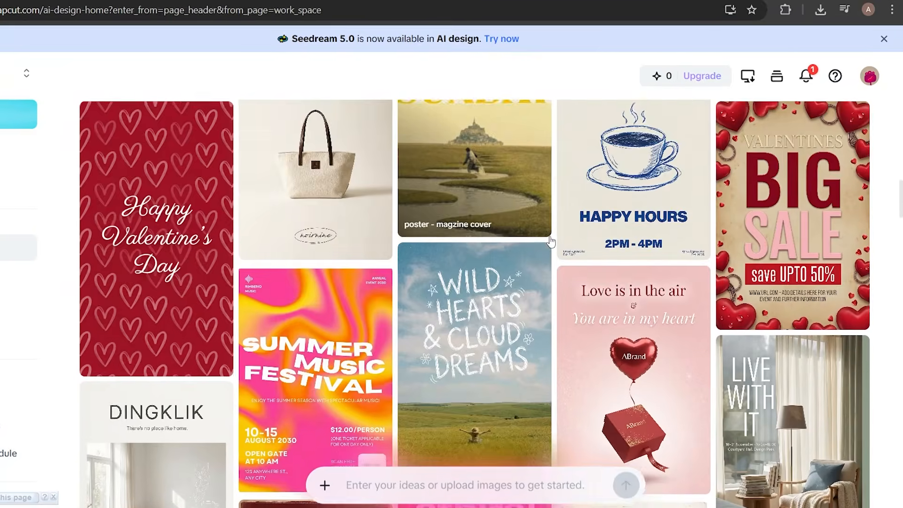
scroll(552, 242, down, 15)
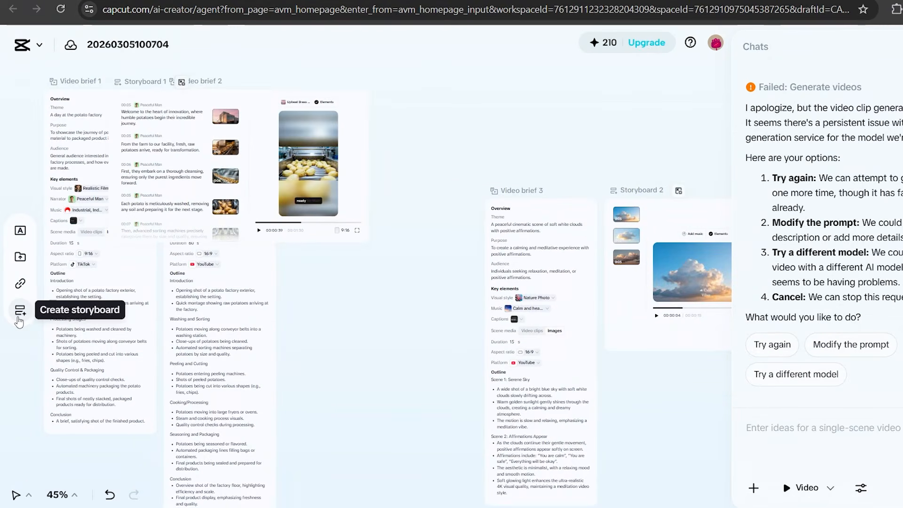
Create a new storyboard on the project canvas
click(18, 320)
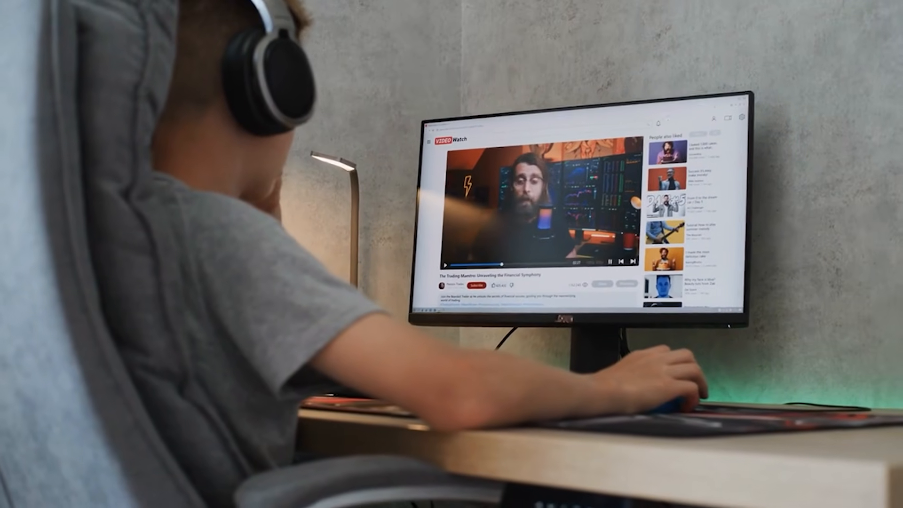
Attach the Perfume, Mobile and Bottle images and prompt "lightweight, waterproof, all-day battery" for a 30-second social media product video with bold text and close-up shots
click(130, 92)
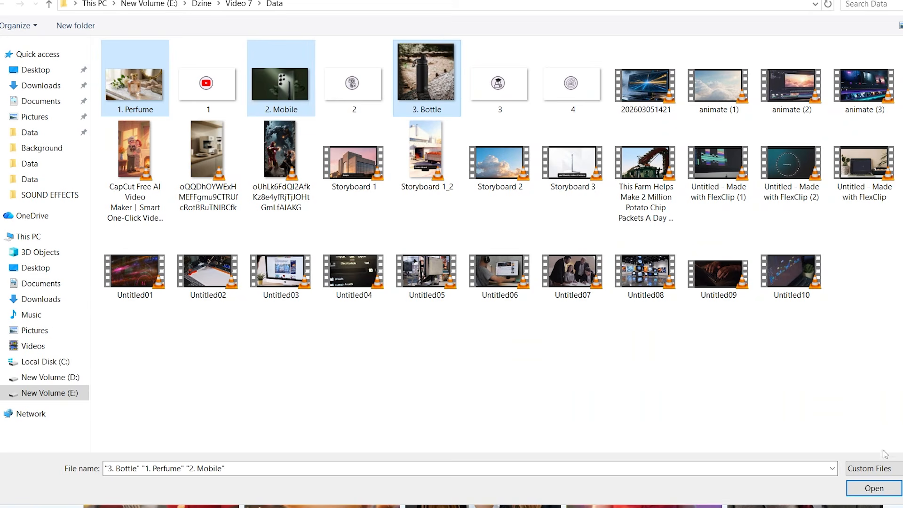
click(874, 488)
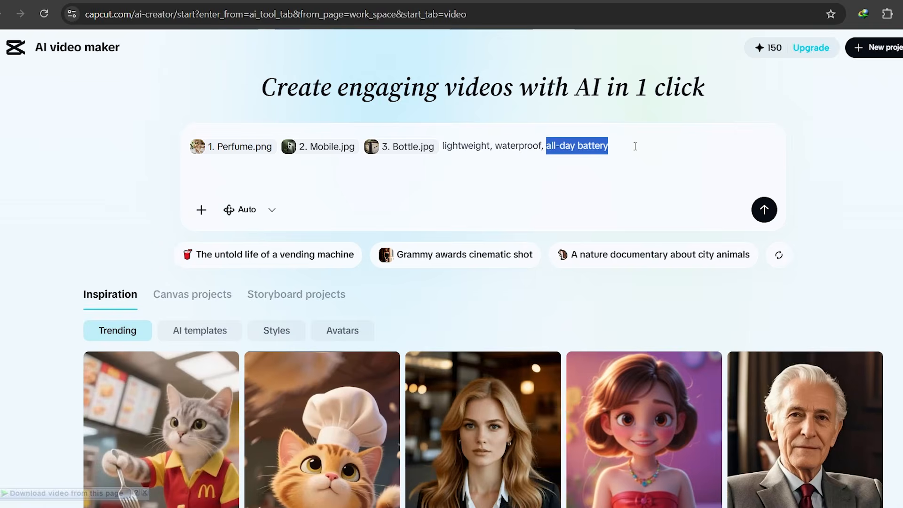
click(635, 146)
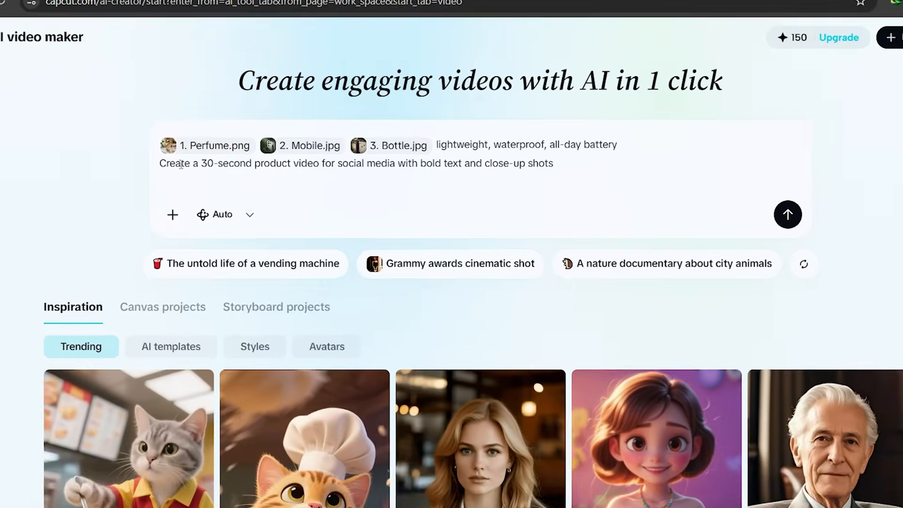